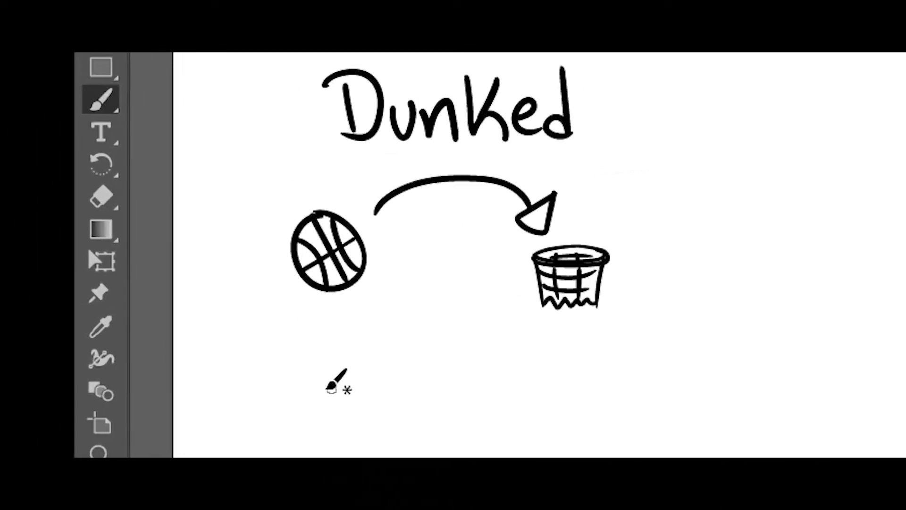
Hand-letter 'Levels' below the ball, then undo the last brushed letter
mouse_move(301, 373)
left_mouse_down()
mouse_move(435, 382)
mouse_move(458, 401)
left_mouse_up()
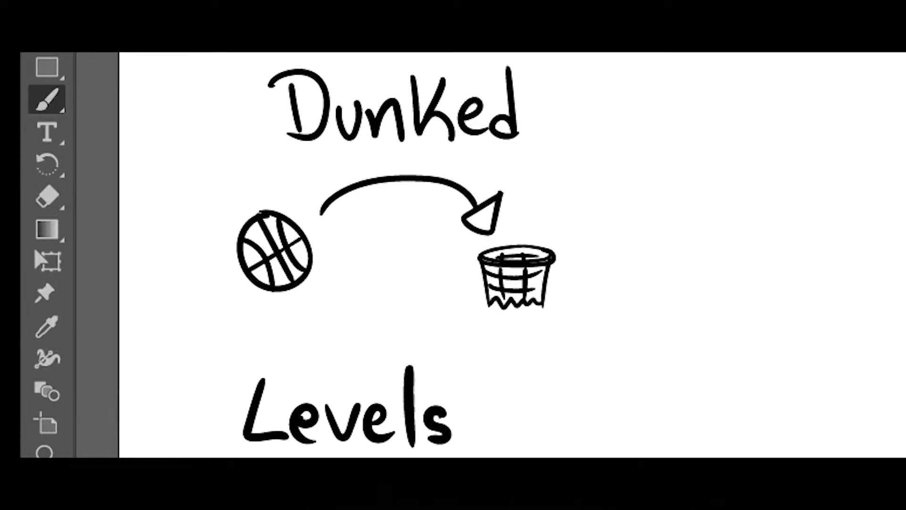
key("ctrl+z")
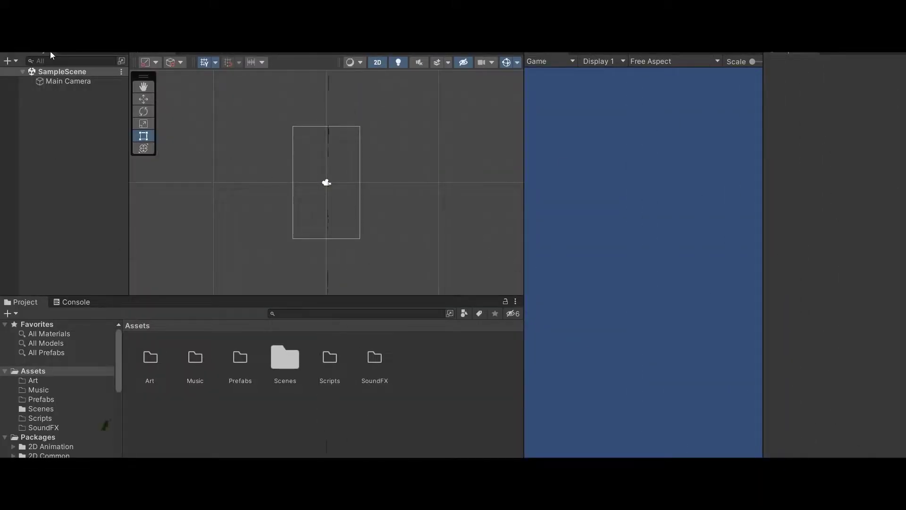
Set the Main Camera background colour to white
left_click(888, 177)
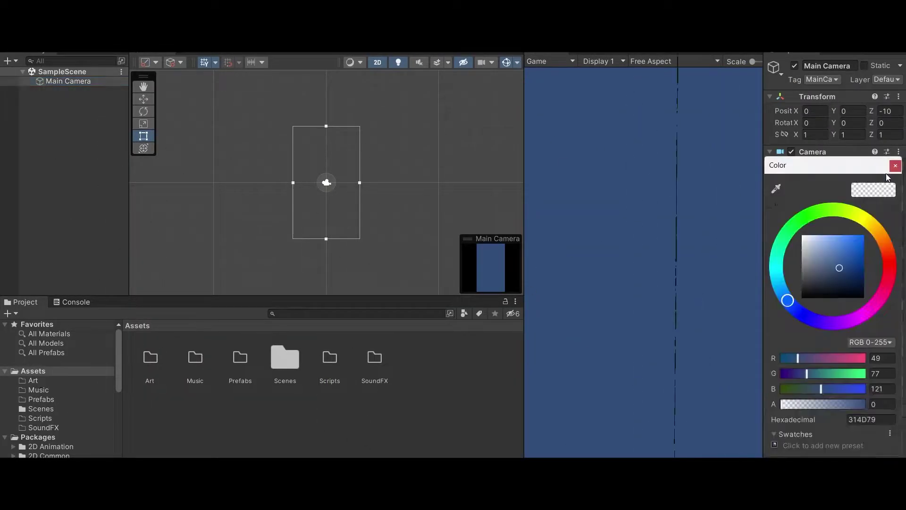
left_click_drag(836, 288, 761, 177)
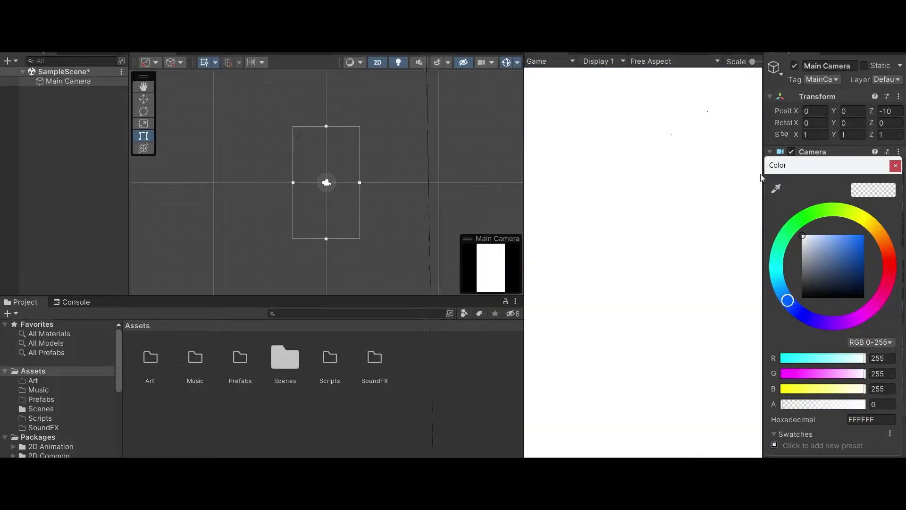
left_click(893, 165)
Create an orange Circle sprite named Basketball and move it down and to the left
right_click(61, 164)
mouse_move(101, 316)
mouse_move(250, 313)
left_click(351, 328)
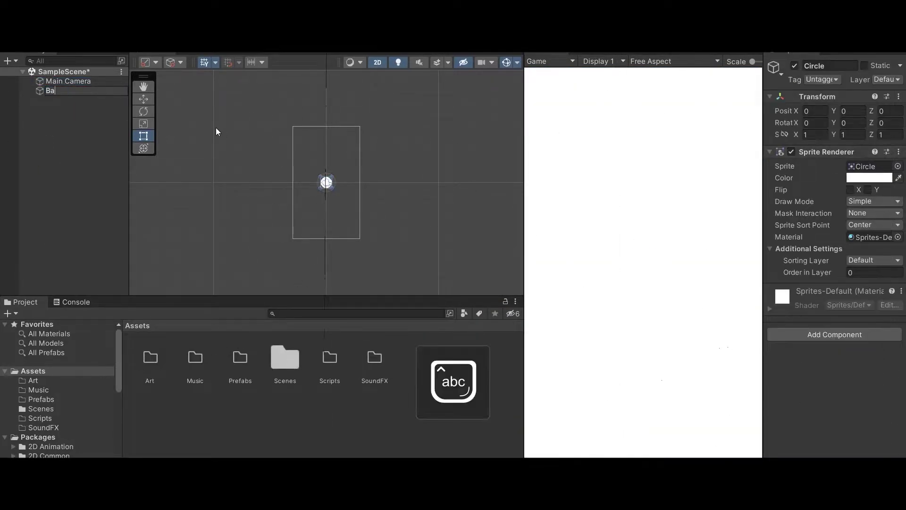
type("Ba")
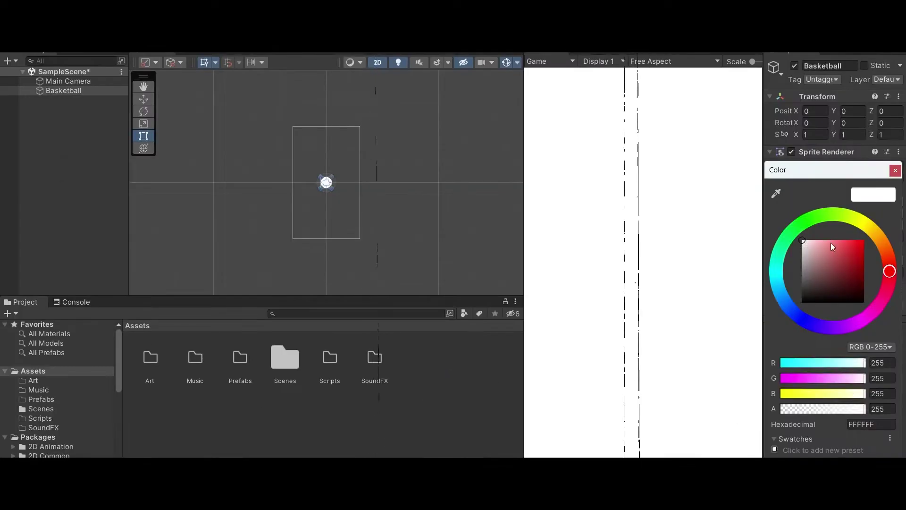
left_click_drag(888, 265, 884, 245)
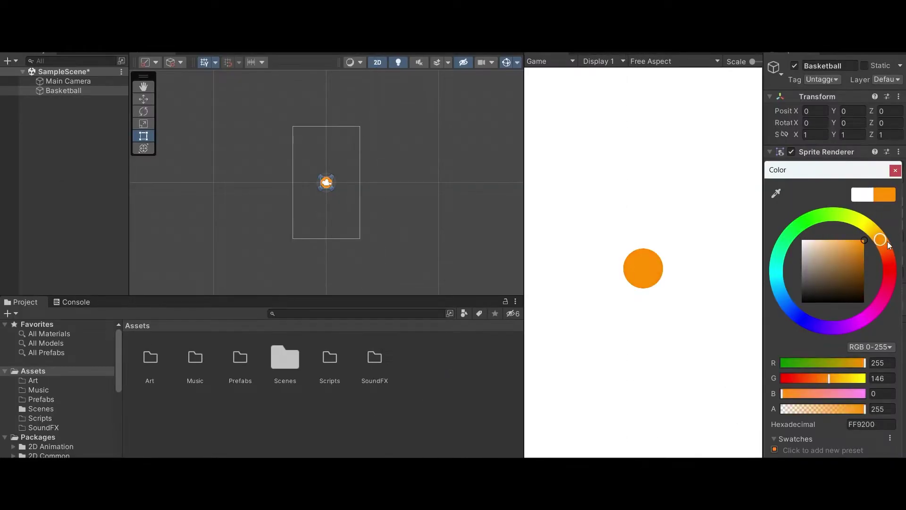
left_click(449, 401)
left_click(63, 91)
key("w")
left_click_drag(324, 182, 314, 198)
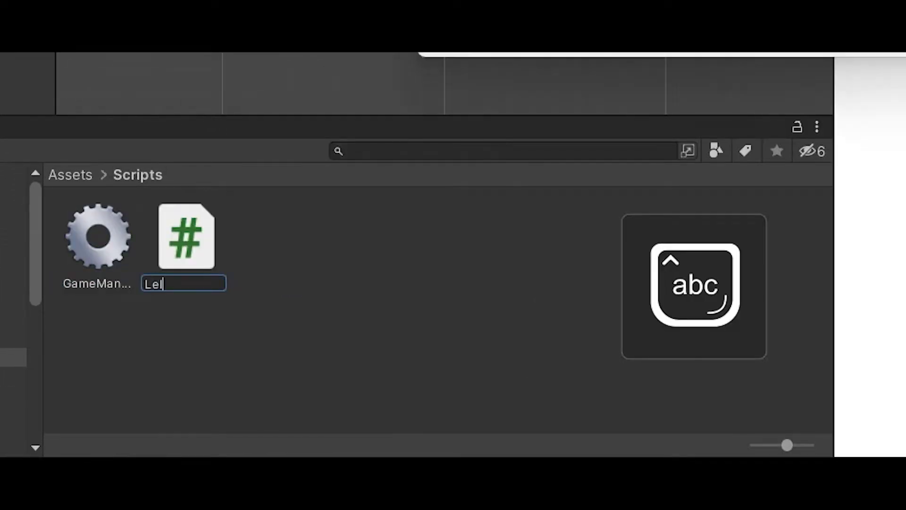
Create the Levels, Settings and Main scripts and add a Rigidbody field to Ball.cs
type("vels")
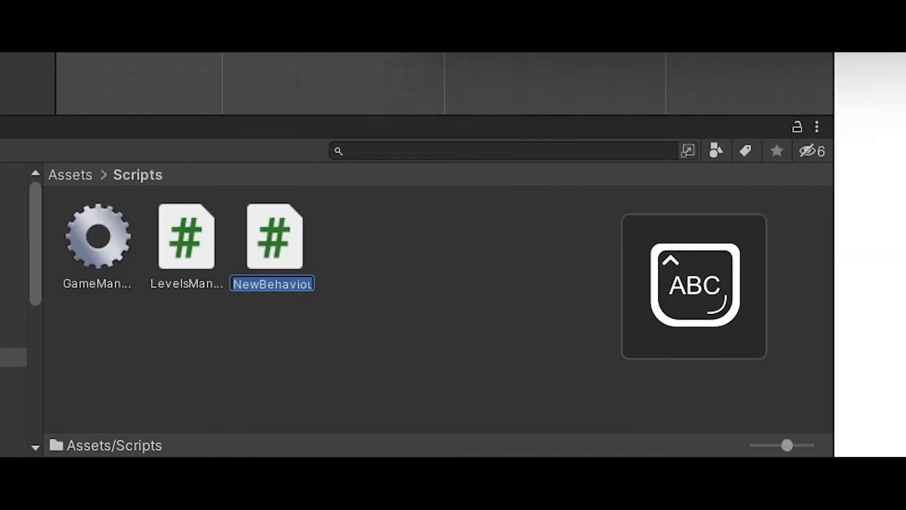
type("Settings")
type("Main")
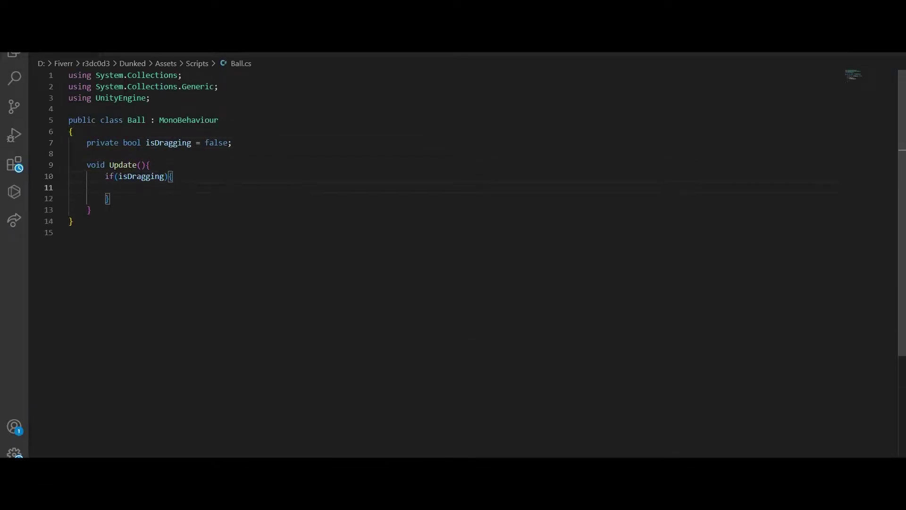
key("Caps_Lock")
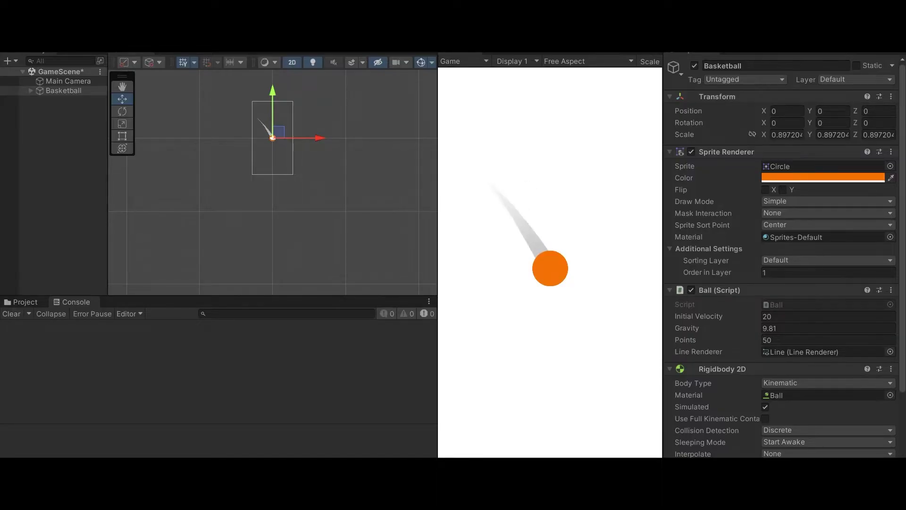
Test-launch the basketball in Play mode
key("space")
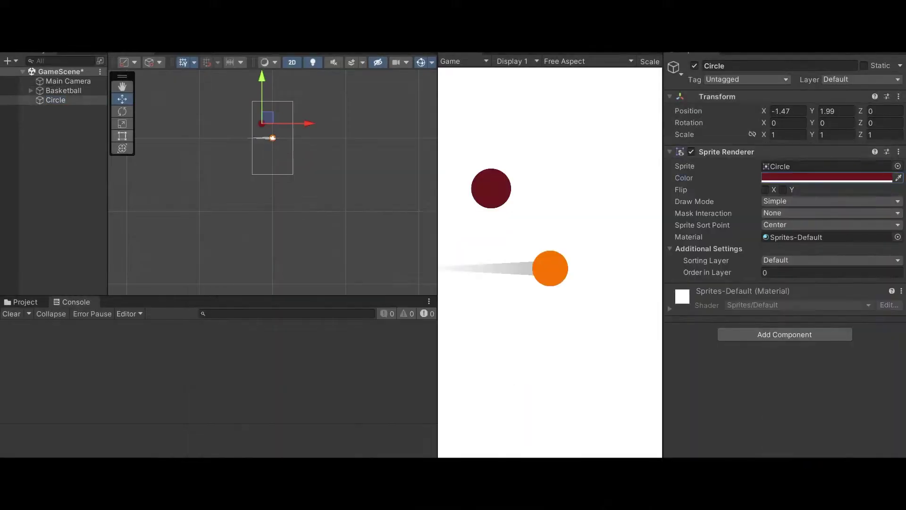
key("Caps_Lock")
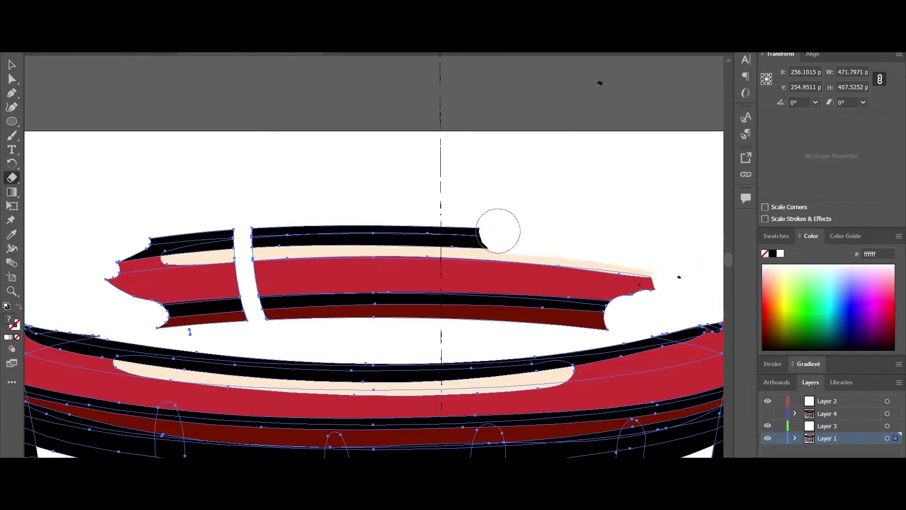
Erase part of the rim's upper band and paint the inside of the ball orange
left_click_drag(342, 239, 552, 284)
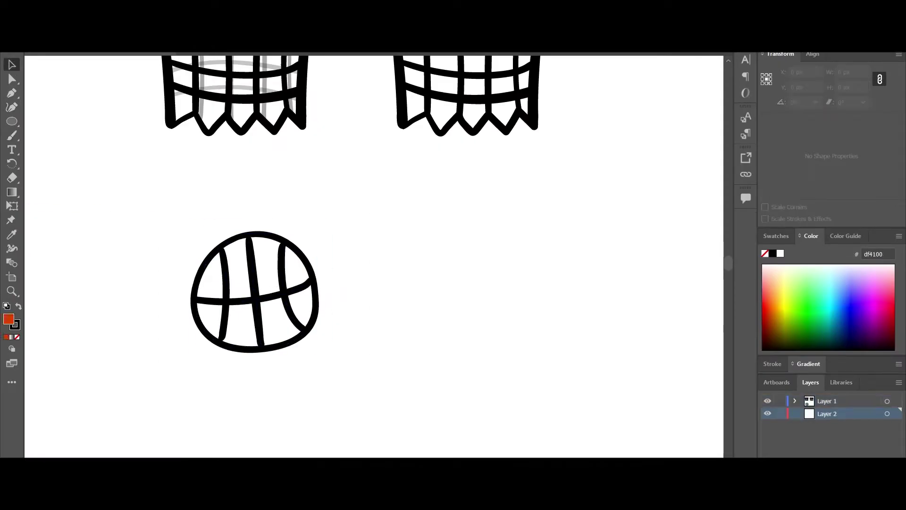
left_click_drag(212, 293, 271, 270)
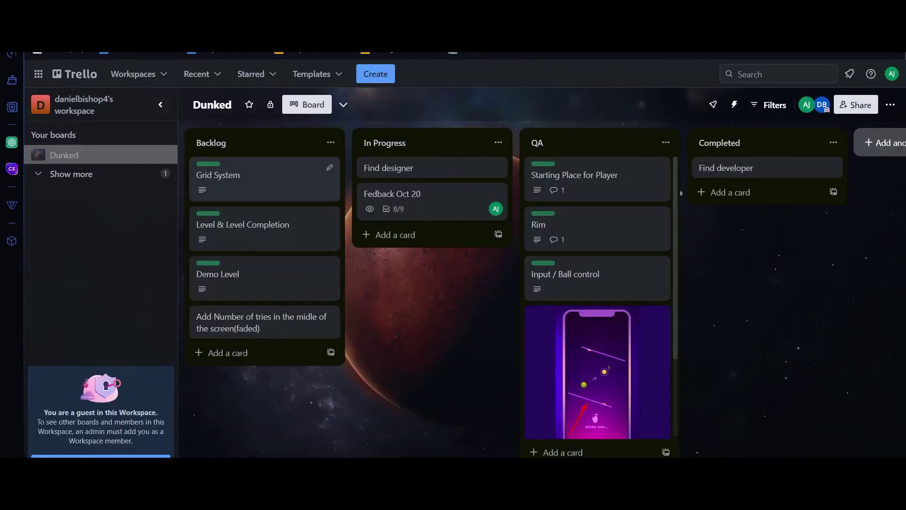
Read the Level & Level Completion, Add Number of tries, Demo Level and Fedback Oct 20 cards
left_click(242, 224)
key("Escape")
left_click(261, 322)
key("Escape")
left_click(236, 277)
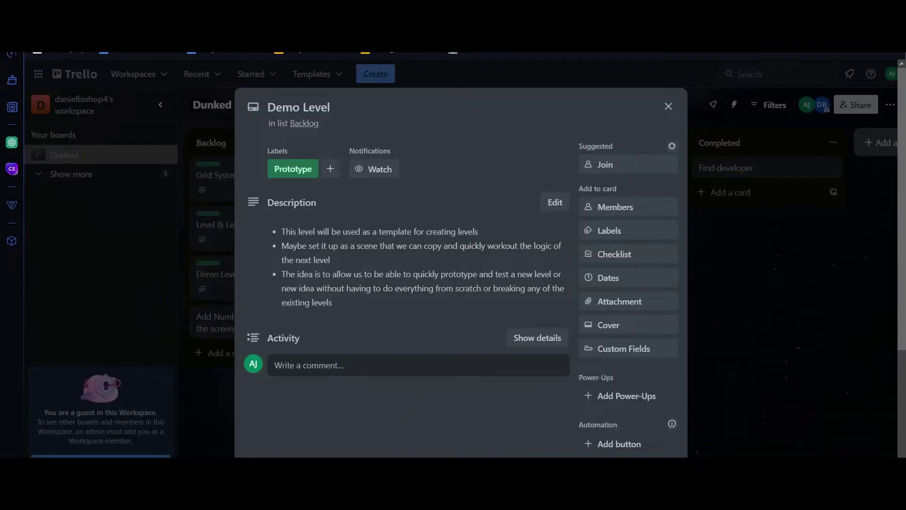
key("Escape")
left_click(391, 164)
scroll(460, 260, "down", 4)
key("Escape")
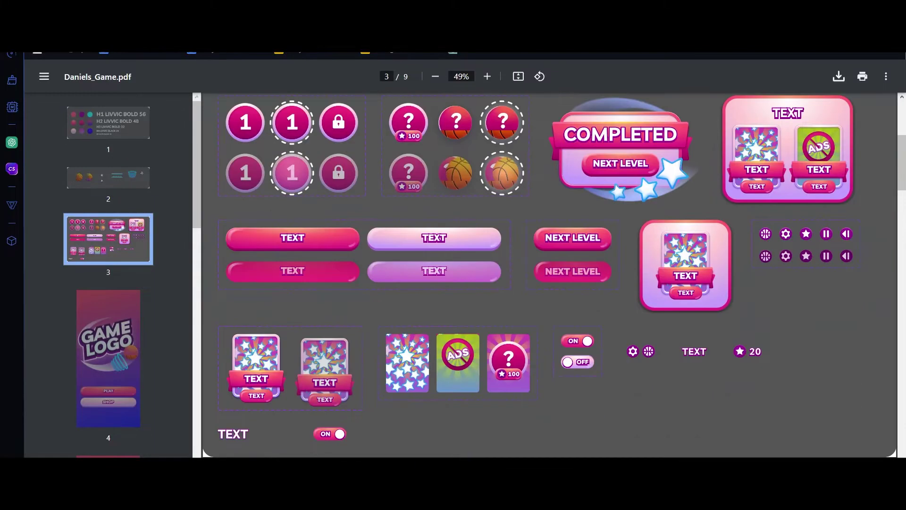
Scroll down the To do list to reach the remaining feature checkboxes
scroll(549, 274, "down", 20)
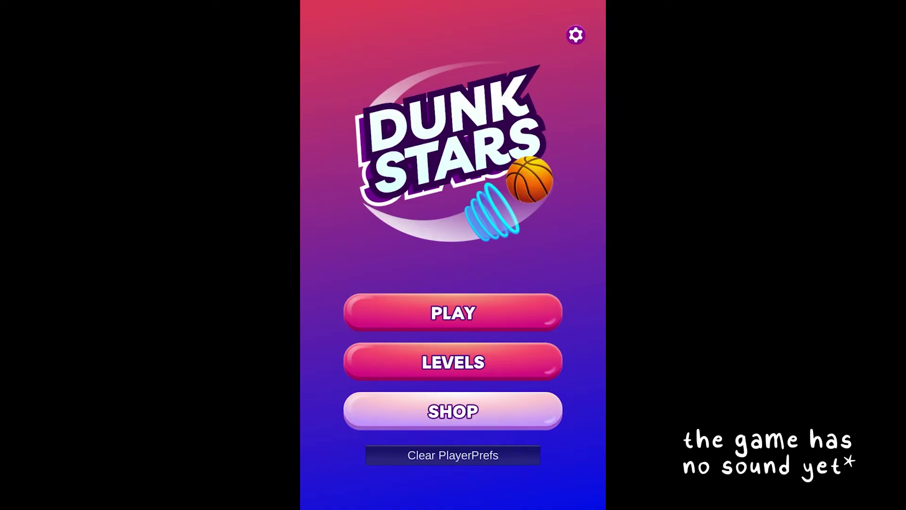
Visit the ball-skin shop and the level select screen, returning to the main menu each time
left_click(453, 411)
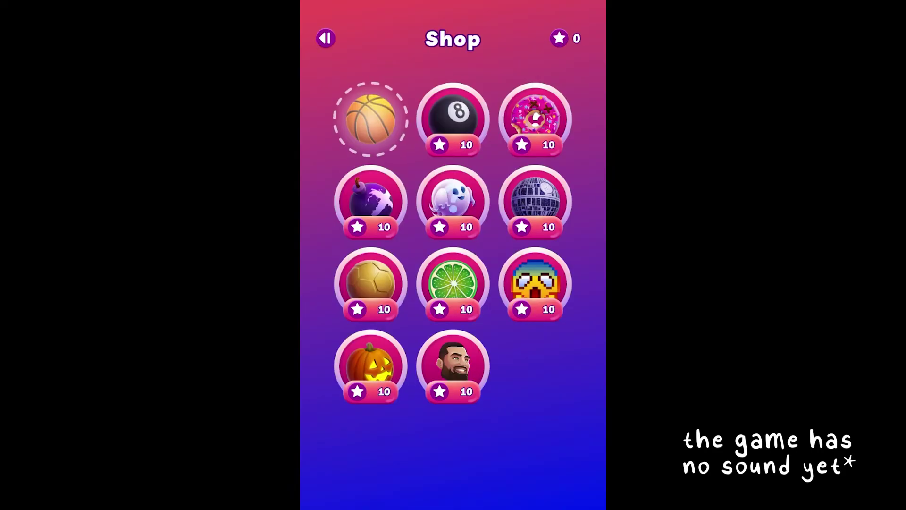
left_click(326, 39)
left_click(453, 362)
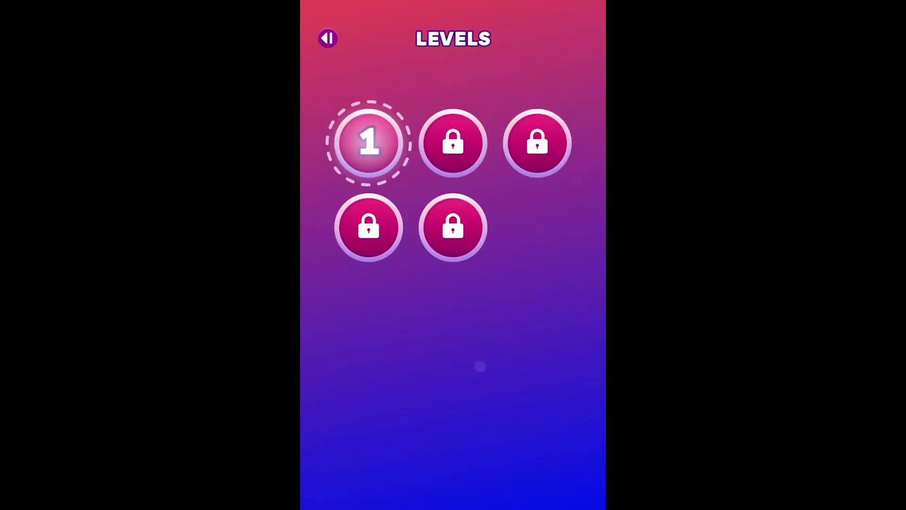
left_click(326, 37)
Start level 1 and shoot the ball into the hoop through the first levels
left_click(469, 310)
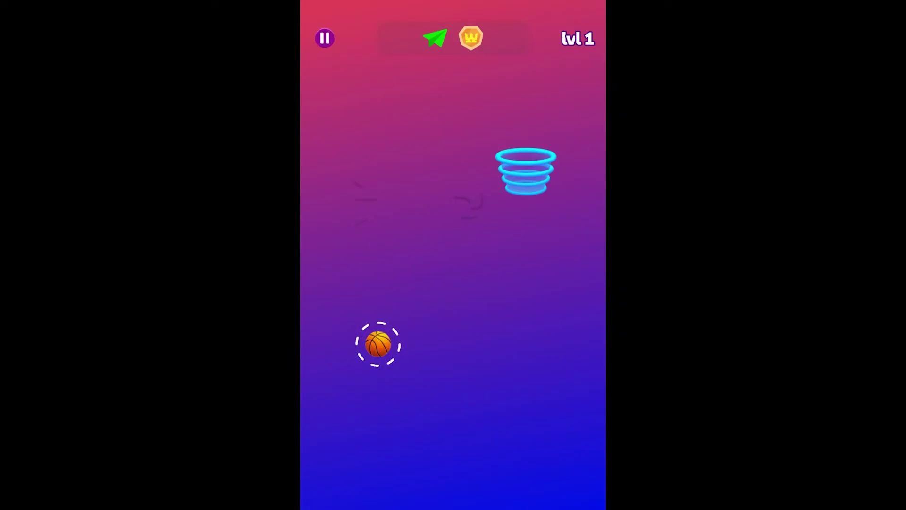
left_click(486, 305)
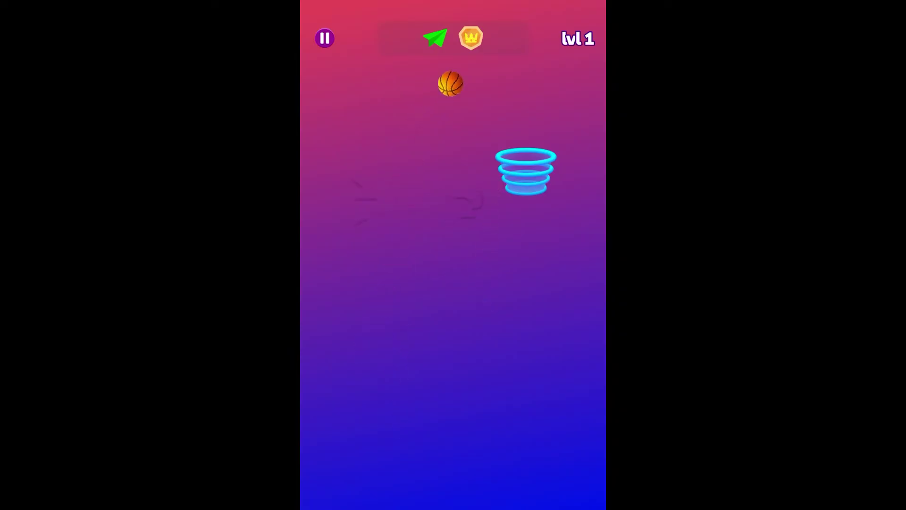
left_click(450, 242)
left_click_drag(501, 313, 524, 359)
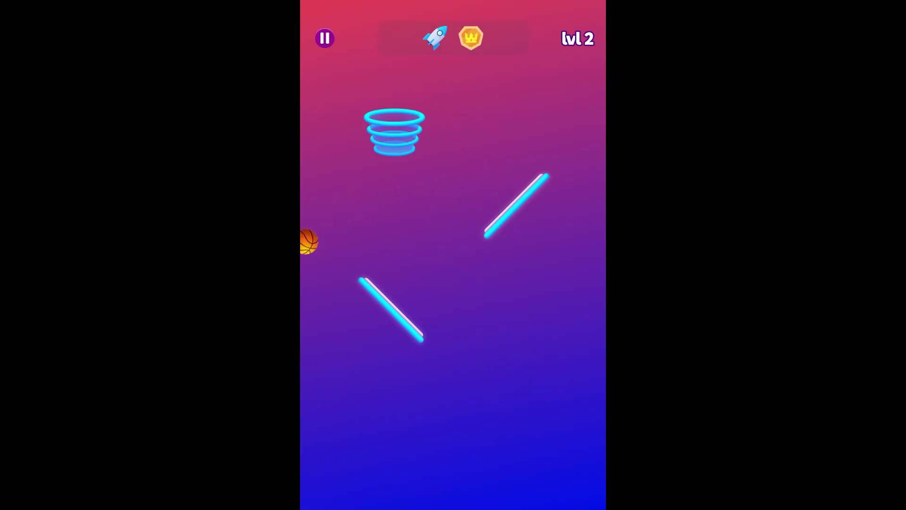
left_click_drag(486, 283, 523, 373)
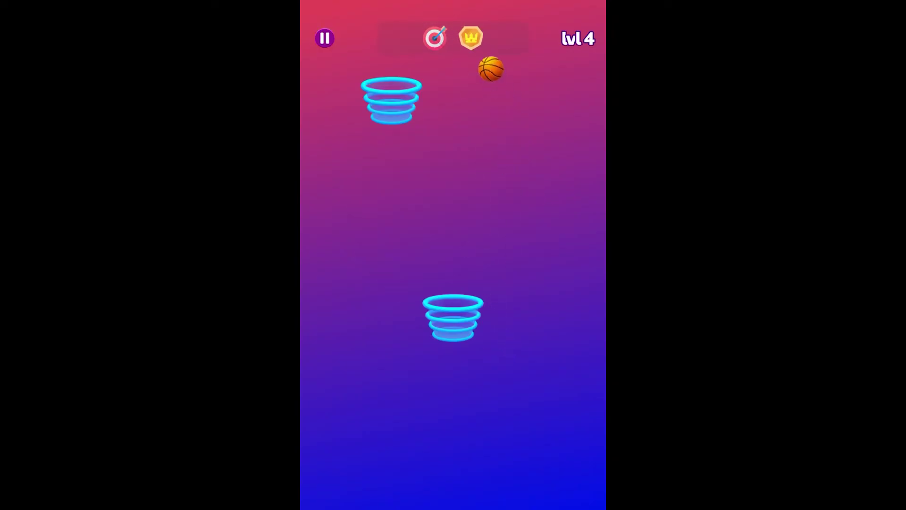
left_click_drag(496, 279, 512, 322)
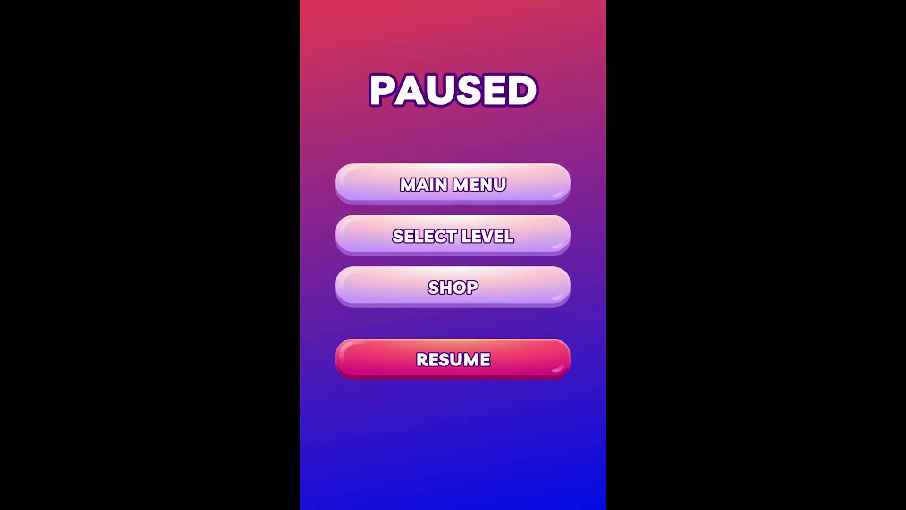
Buy and equip the bearded-face ball skin for 10 stars in the shop
left_click(452, 287)
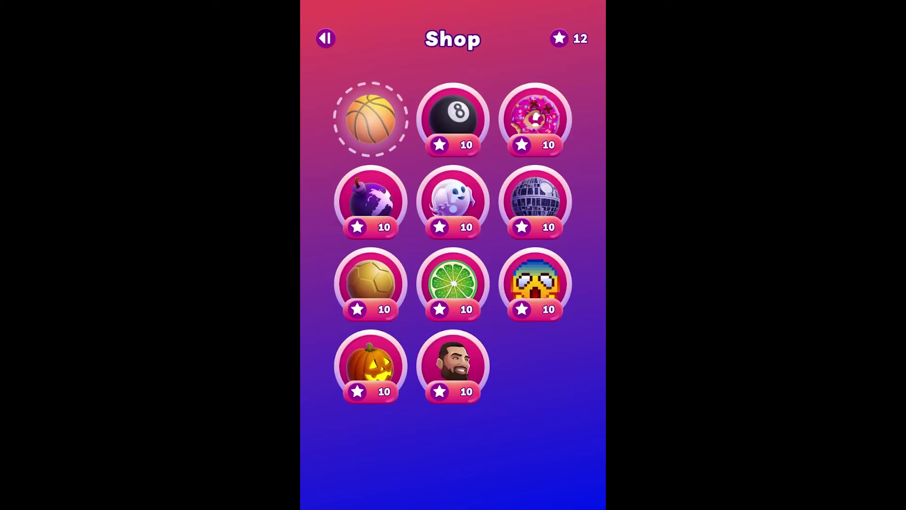
left_click(453, 366)
left_click(325, 38)
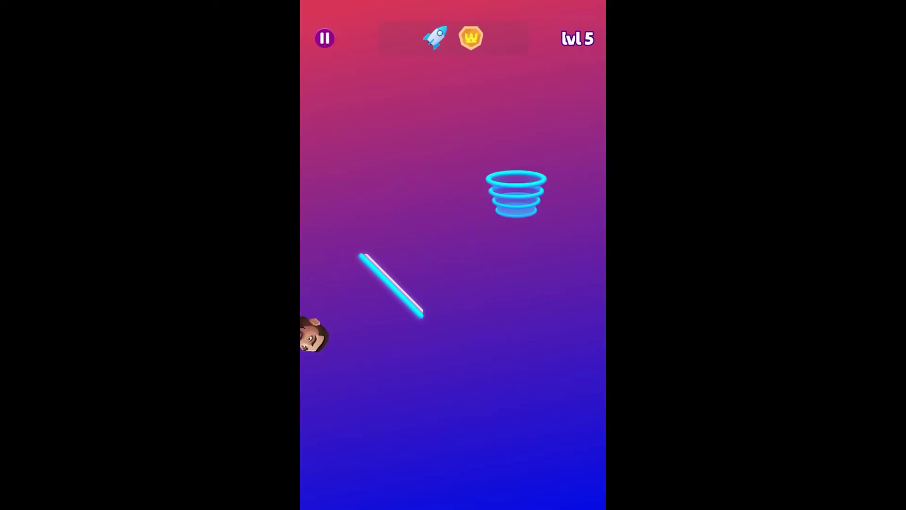
Pause level 5, go to the main menu and show the level selection screen
left_click(325, 38)
left_click(454, 182)
left_click(453, 362)
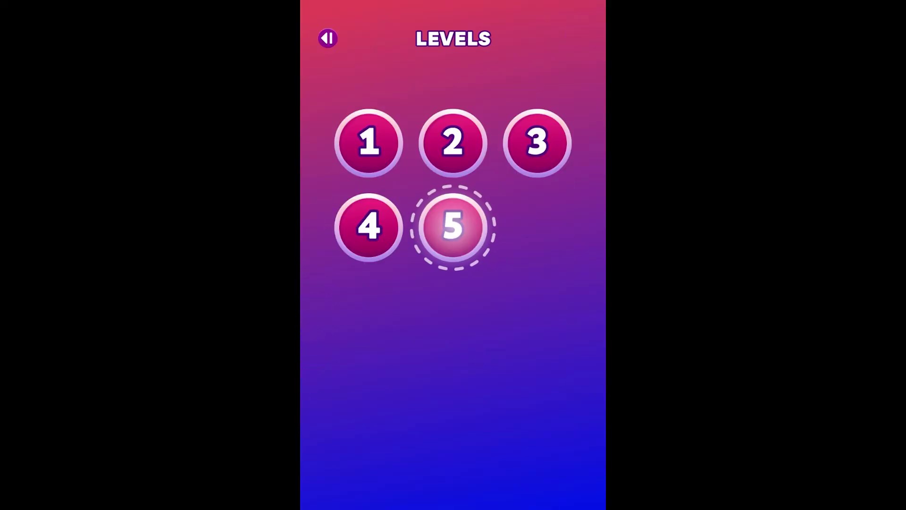